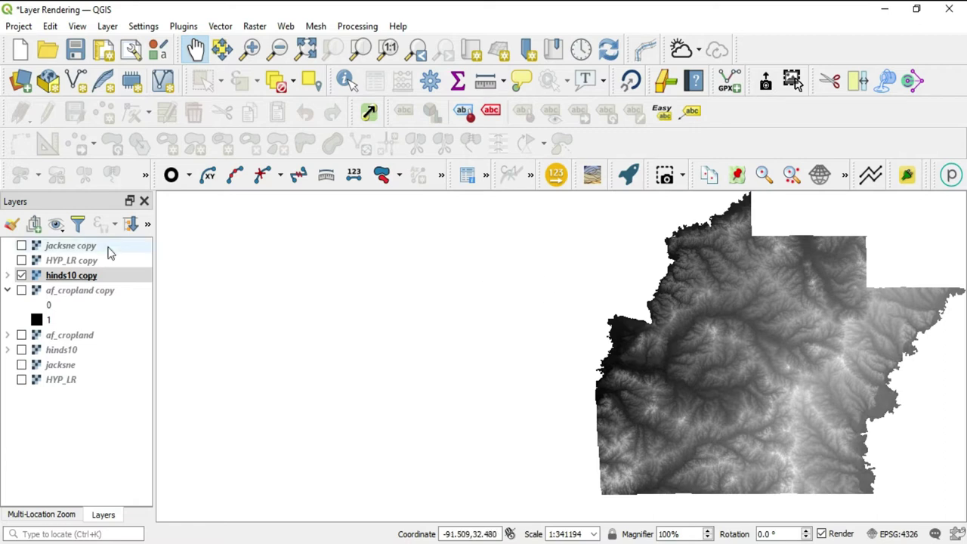
- Open the hinds10 copy layer's Symbology and switch its render type to Hillshade
click(95, 276)
double_click(95, 276)
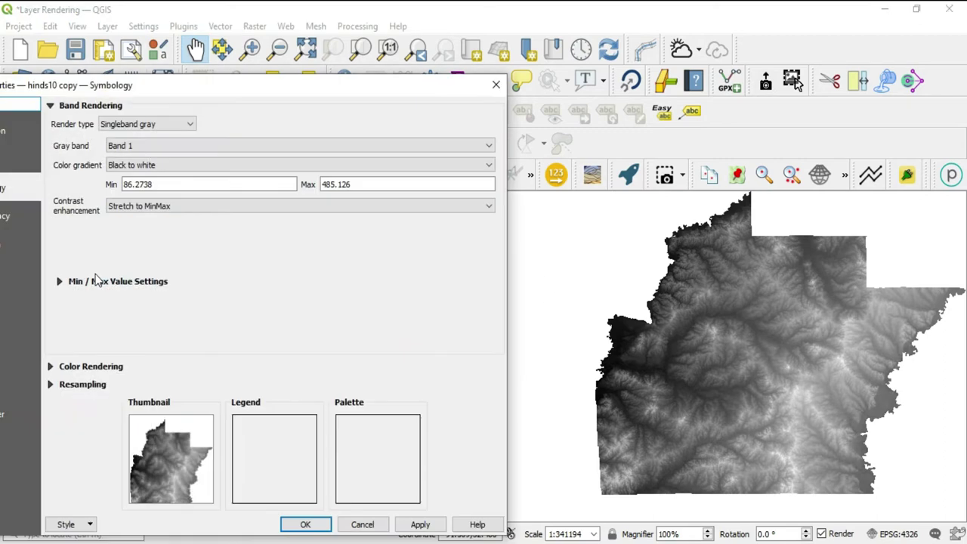
drag(252, 88, 327, 58)
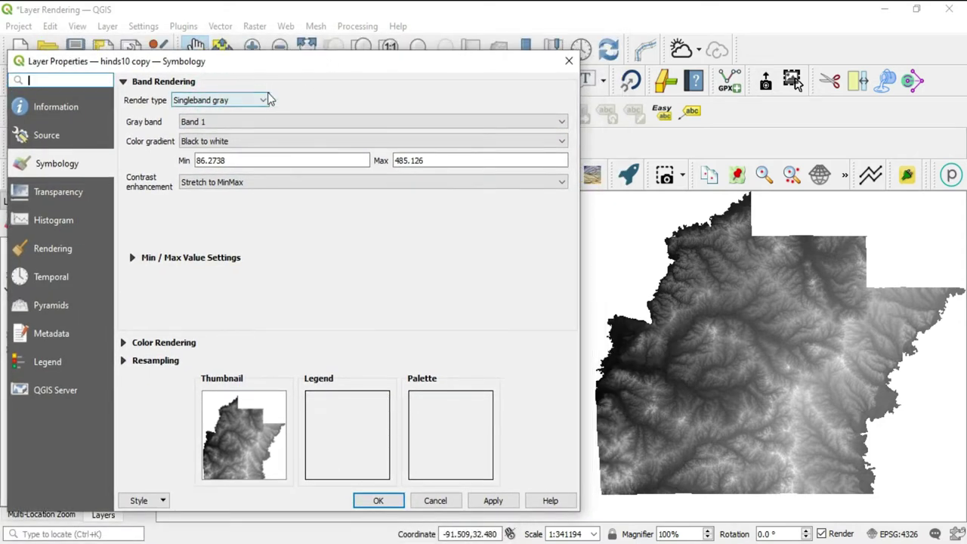
click(262, 106)
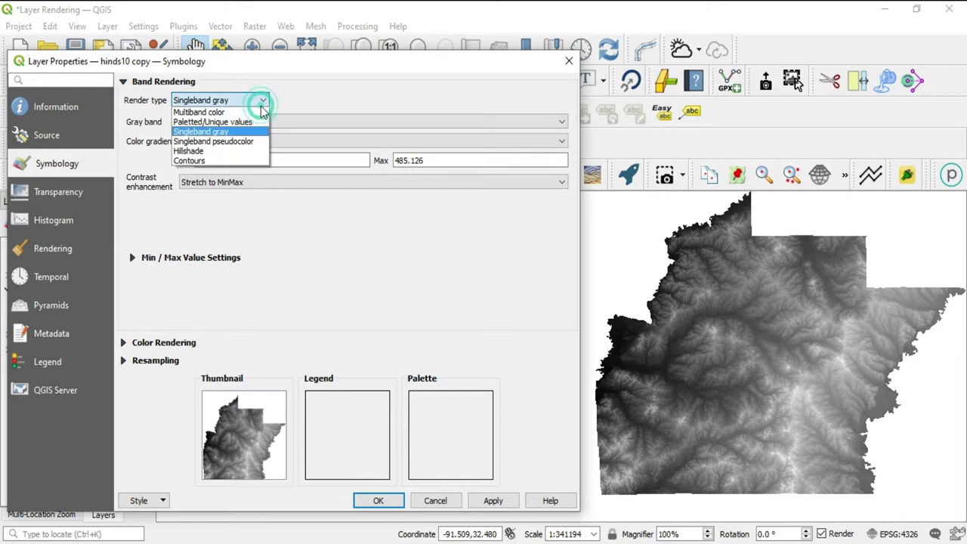
click(227, 151)
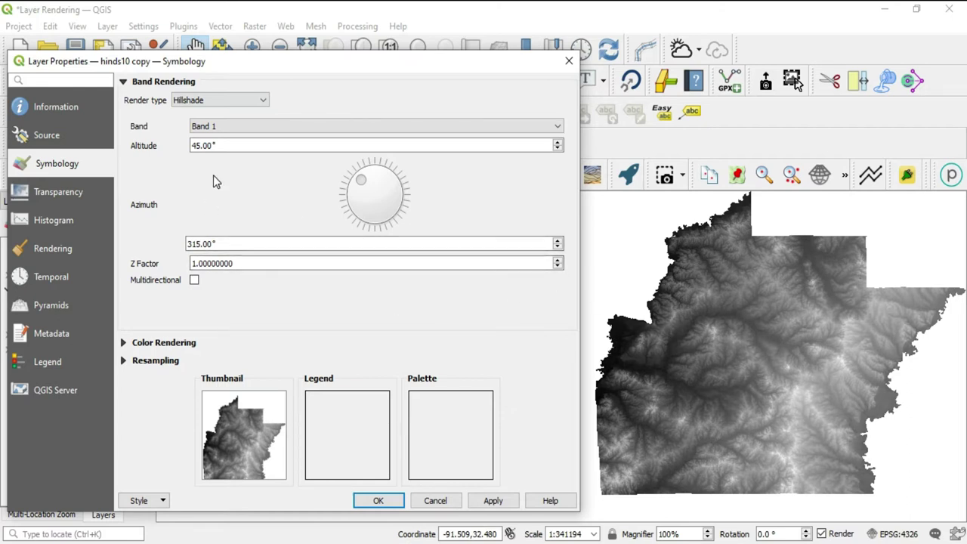
click(234, 127)
click(234, 126)
- Set the hillshade altitude to 0° and apply it, turning the map almost white
double_click(201, 146)
text(0)
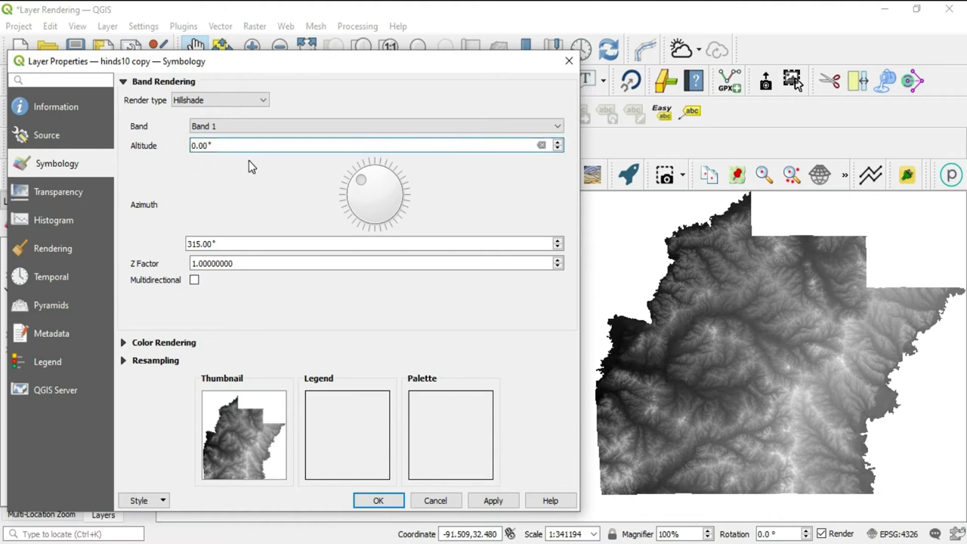
click(492, 500)
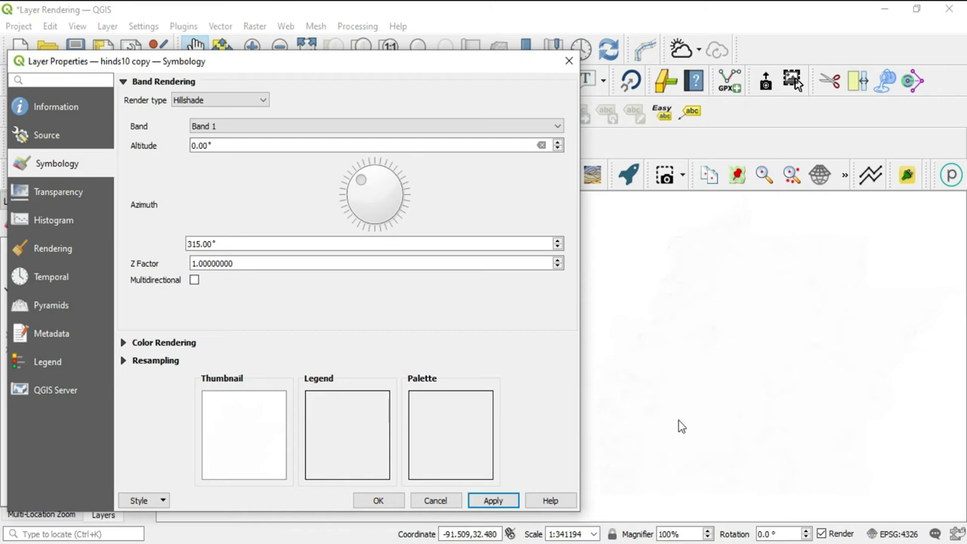
click(226, 145)
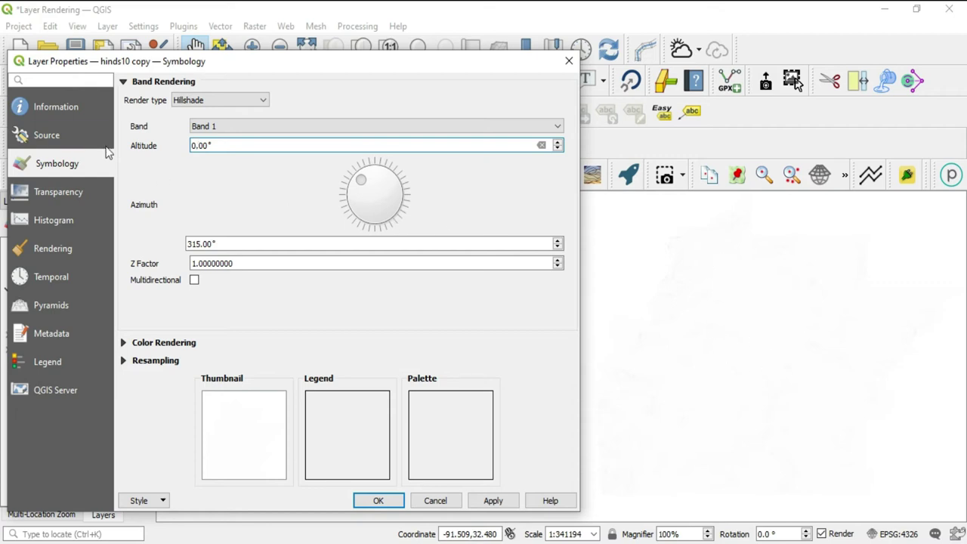
- Nudge the altitude up to 1° and then 2°, applying each to the map
key(Up)
click(511, 503)
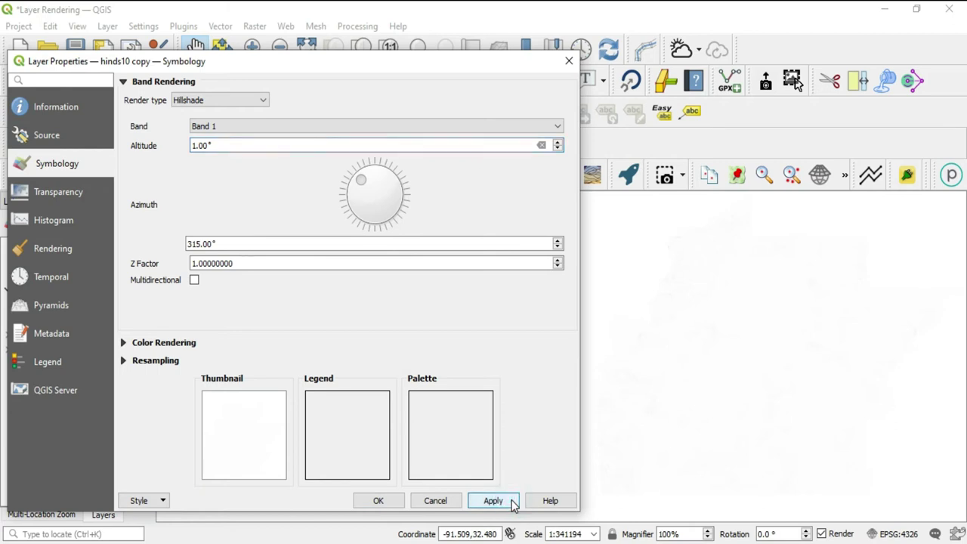
click(497, 504)
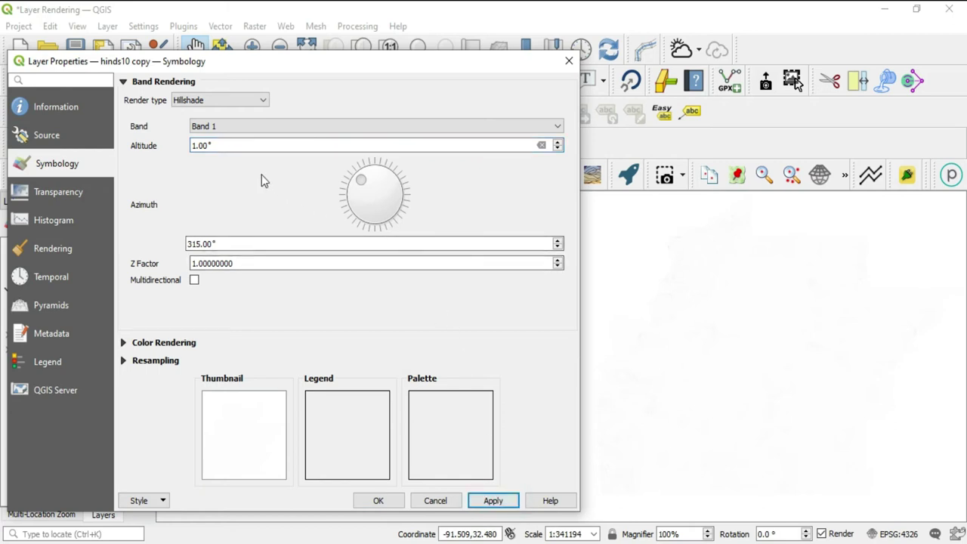
click(195, 145)
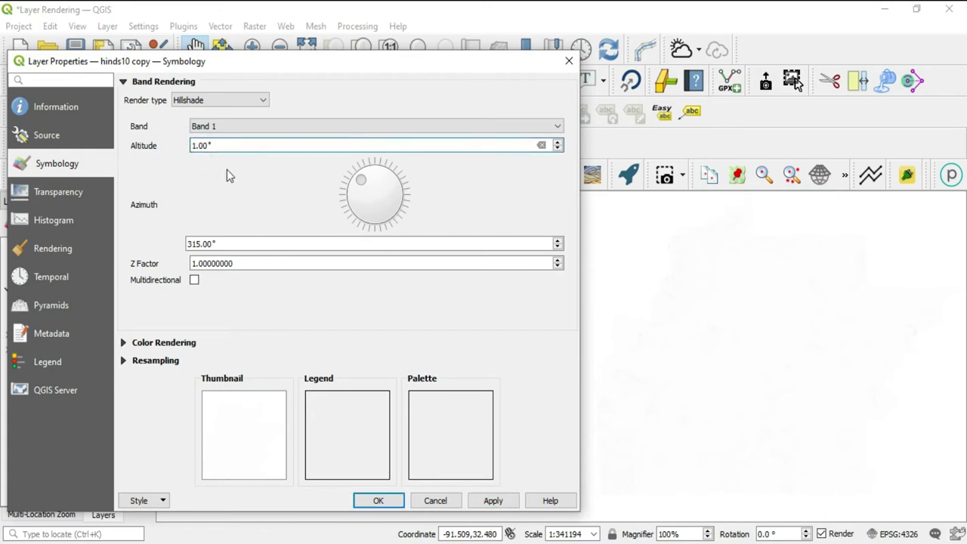
text(2)
click(493, 500)
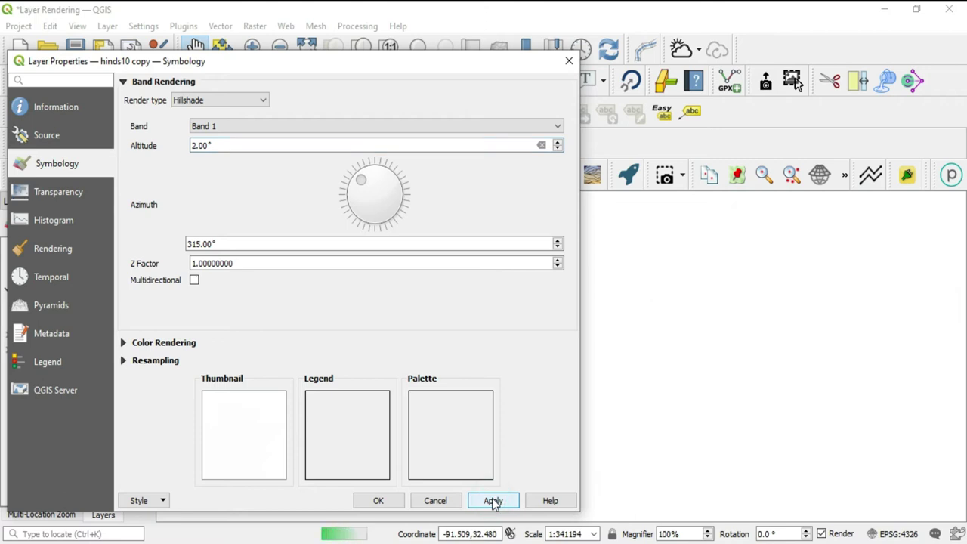
- Try altitudes of 10° and then 20°, applying each one
click(195, 145)
key(Delete)
text(10)
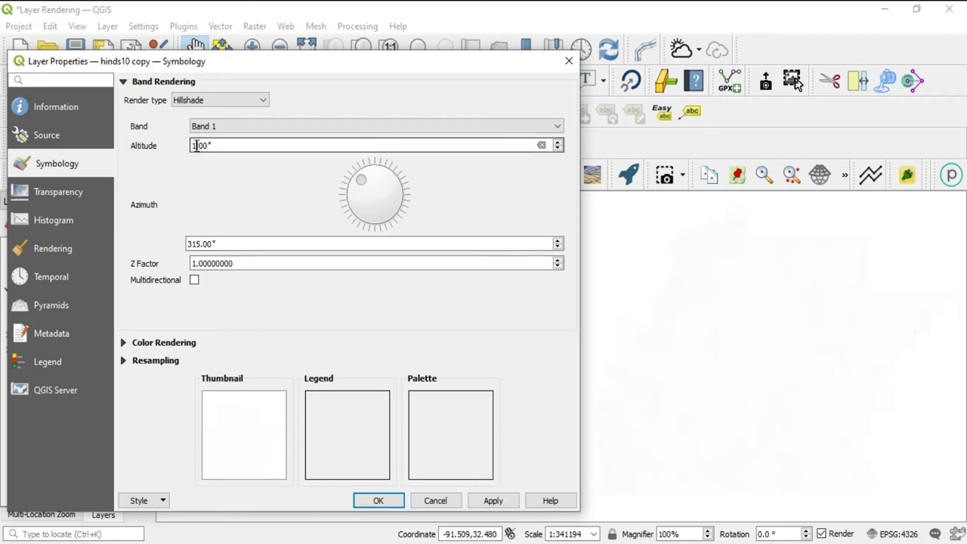
click(497, 507)
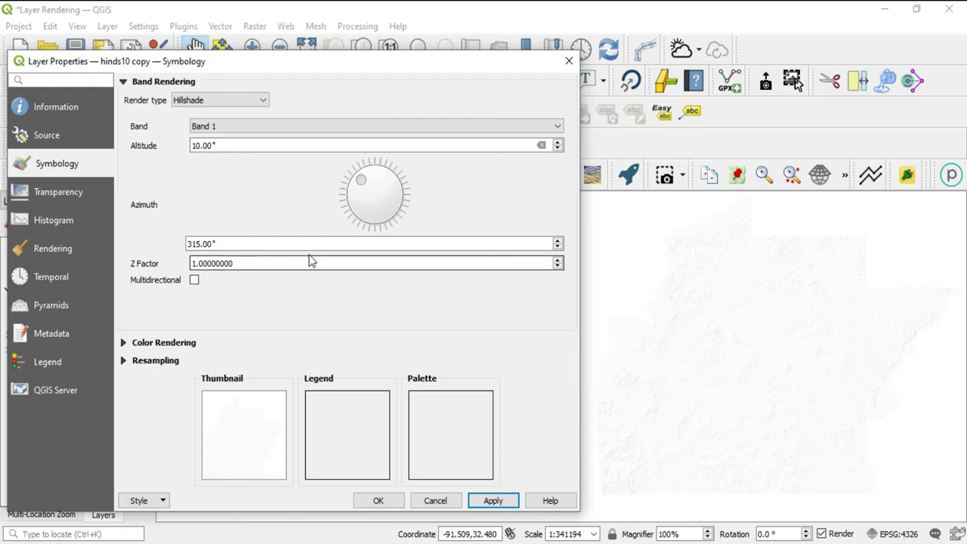
click(197, 145)
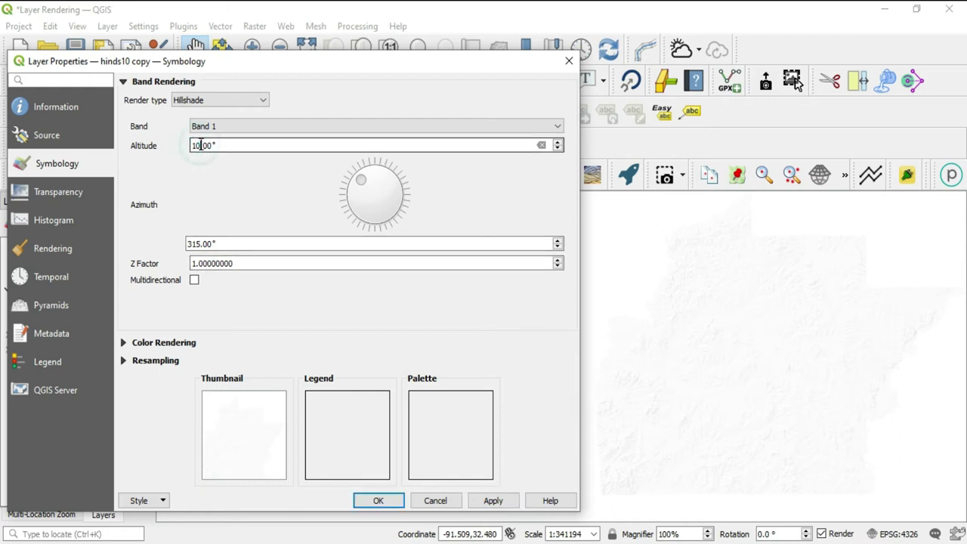
key(BackSpace)
key(BackSpace)
text(20)
click(492, 501)
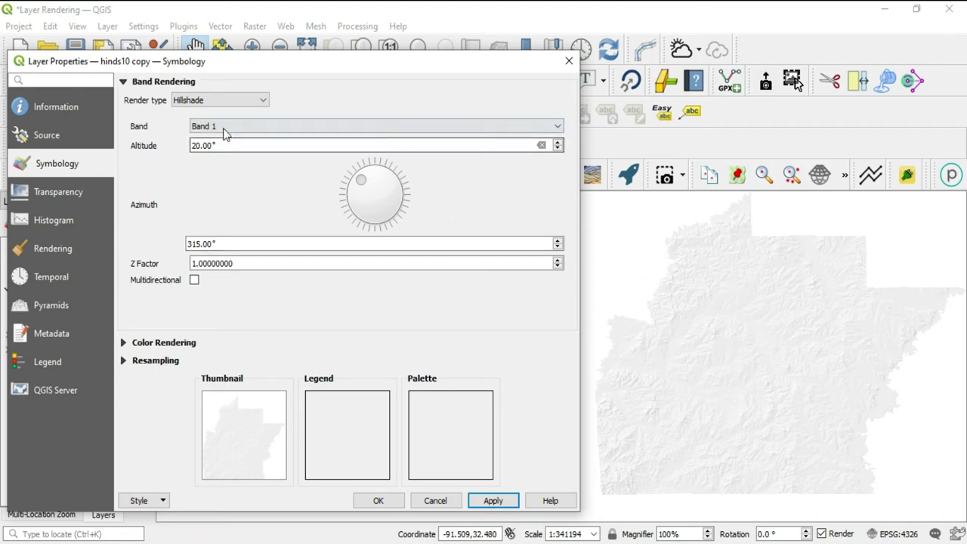
- Set the altitude back to 45° and apply it
click(199, 147)
key(BackSpace)
key(BackSpace)
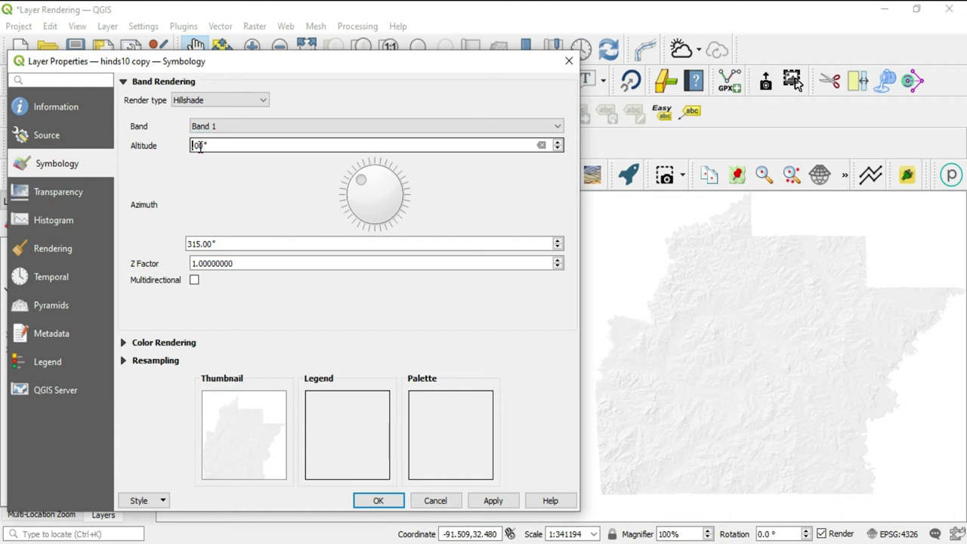
text(45)
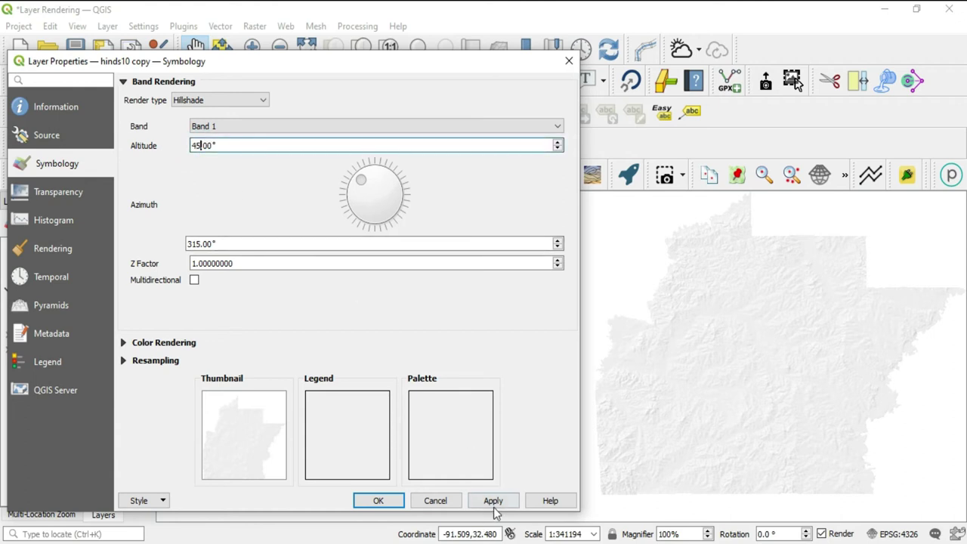
click(494, 508)
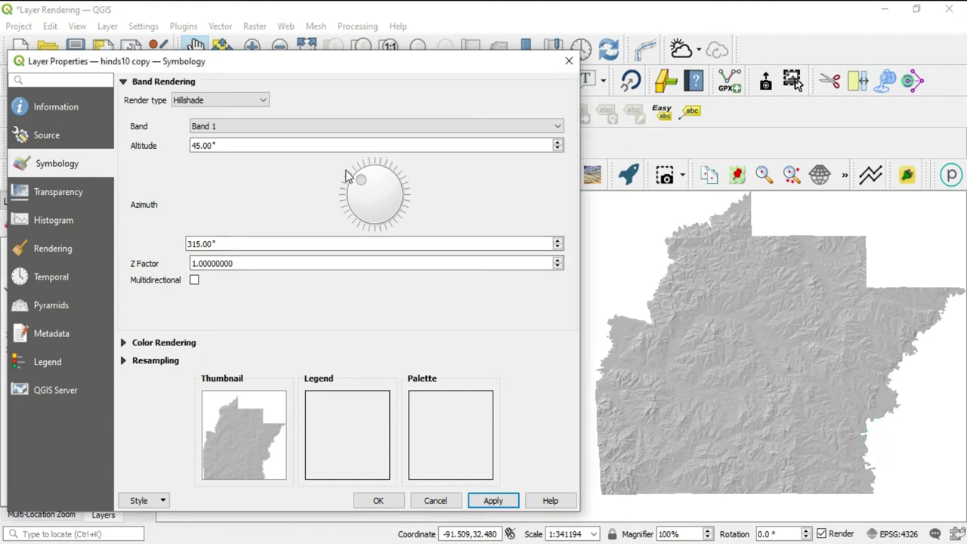
- Swing the azimuth dial to 133° and apply the new light direction
drag(361, 185, 407, 226)
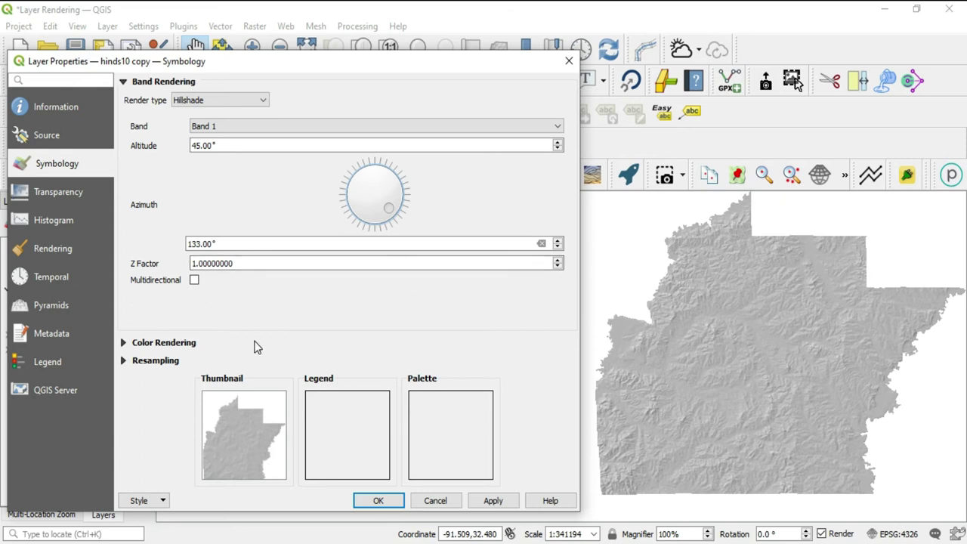
click(493, 500)
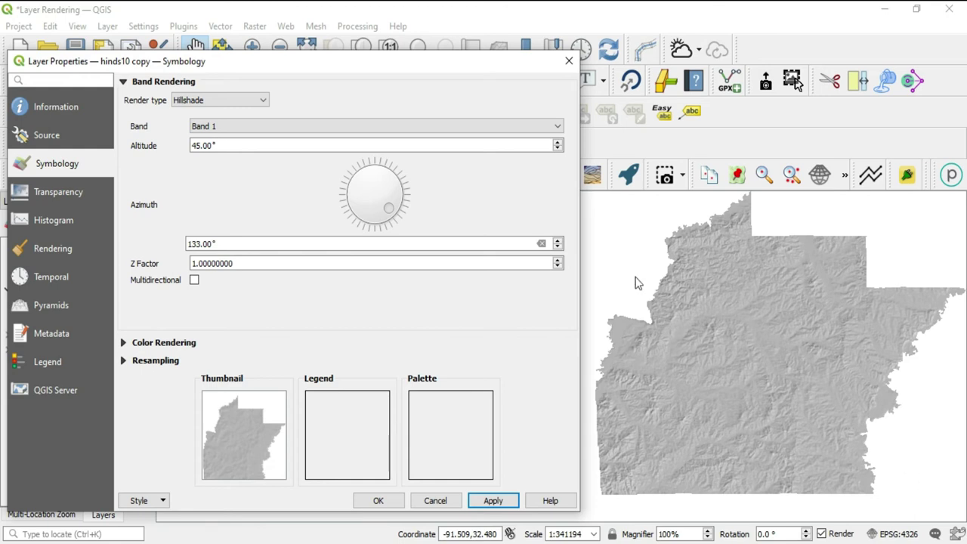
click(226, 264)
- Raise the Z factor to 2 and apply, then to 5 and apply again
click(557, 263)
click(511, 503)
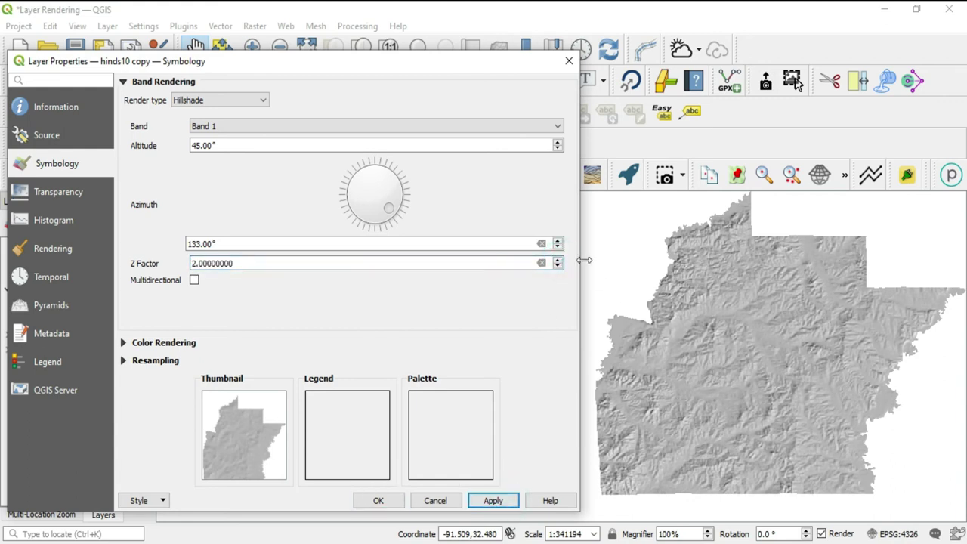
click(558, 260)
click(558, 260)
click(557, 260)
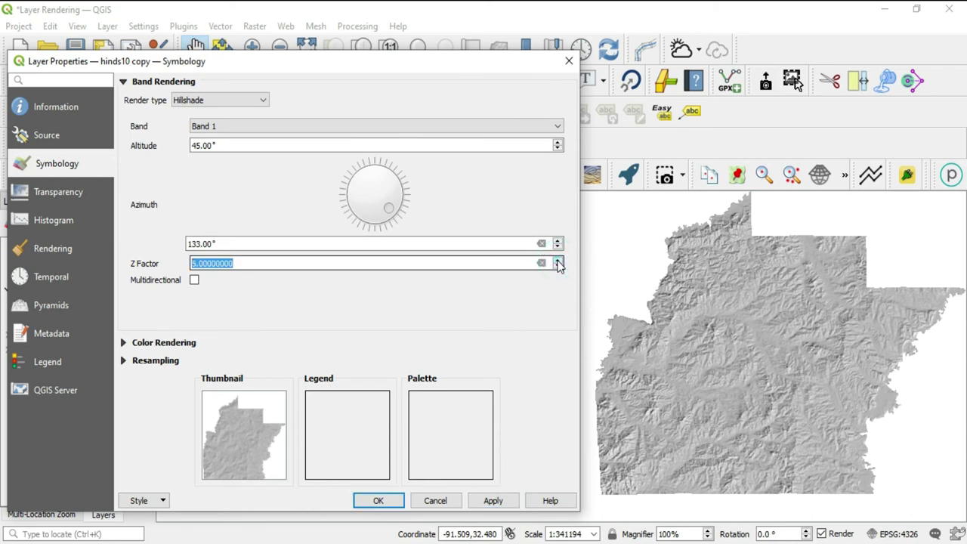
click(510, 502)
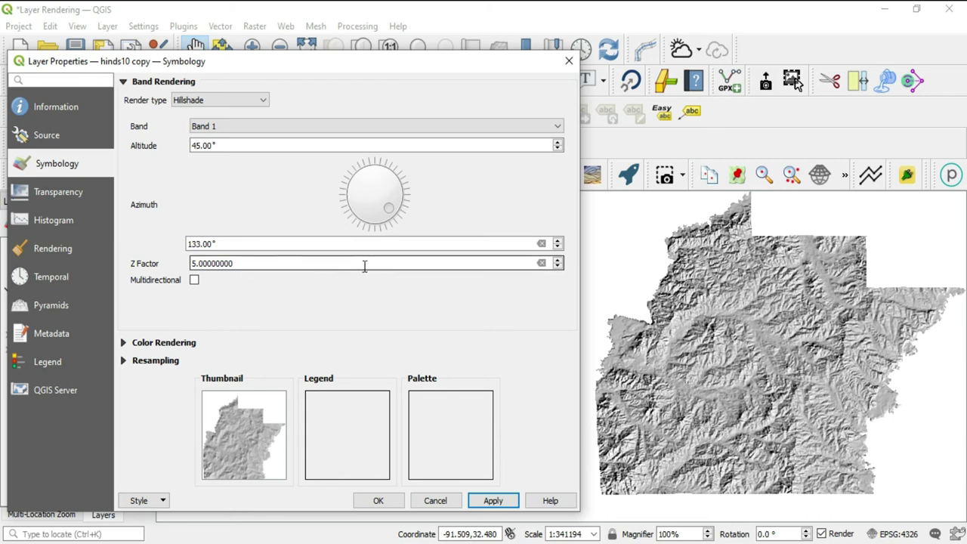
- Turn on Multidirectional shading and apply it to the map
click(195, 281)
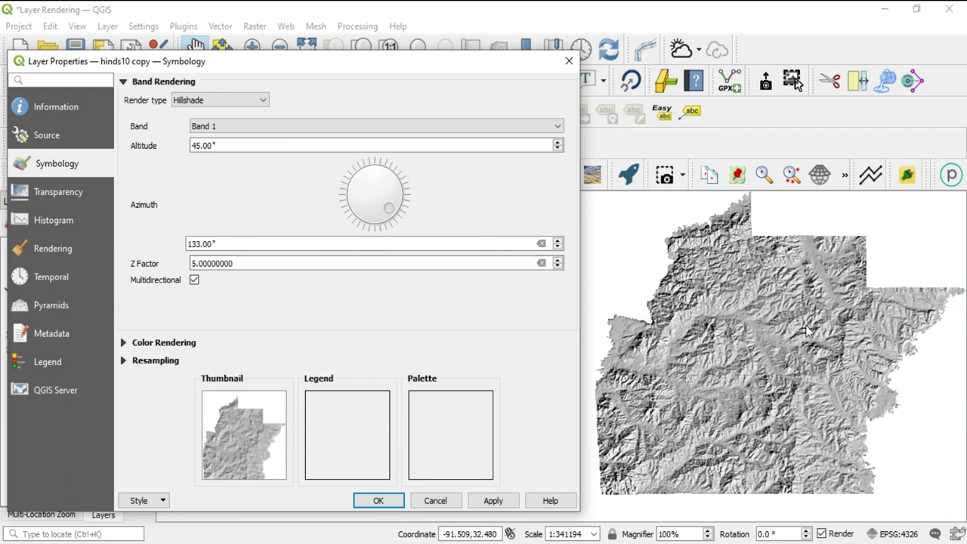
click(499, 503)
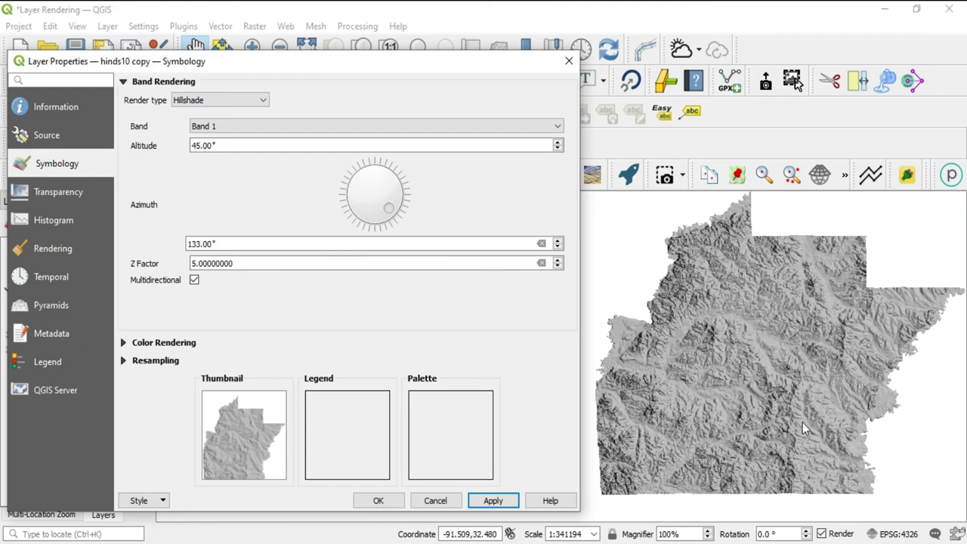
- Step the Z factor up to 7 and apply, then apply a 25° altitude
click(559, 260)
click(558, 261)
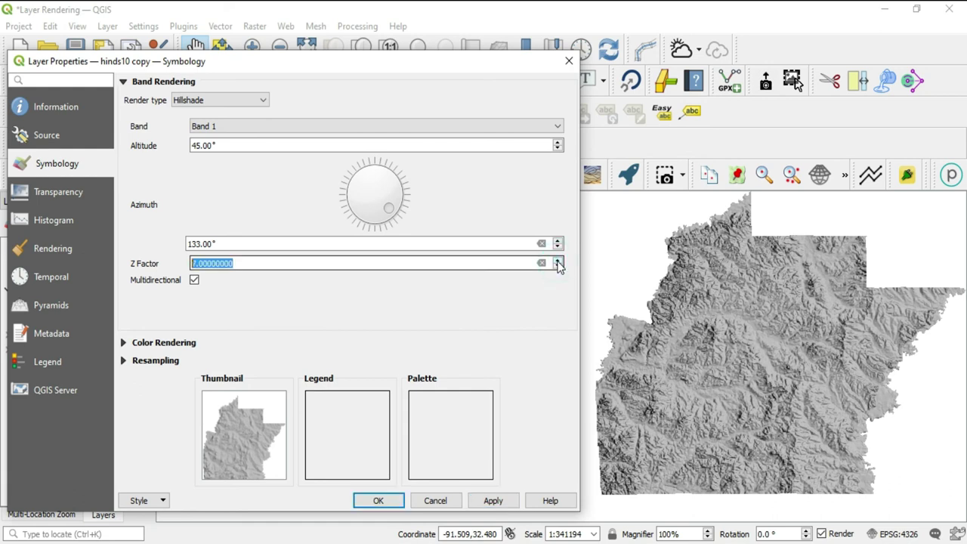
click(491, 502)
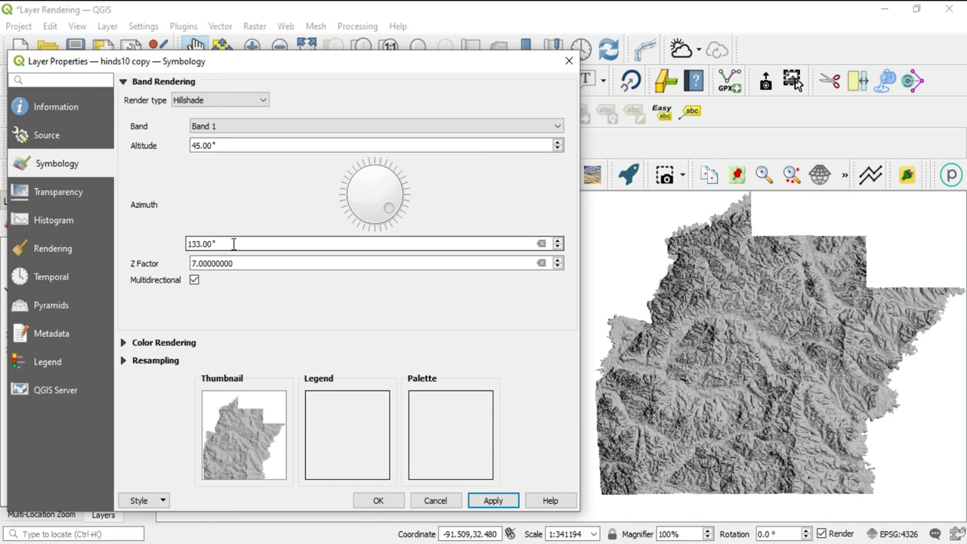
click(557, 149)
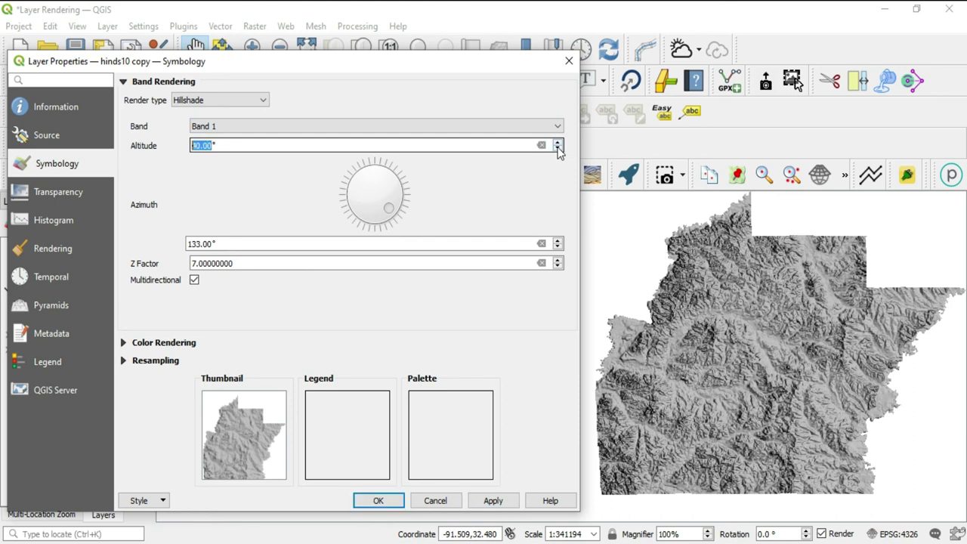
click(502, 503)
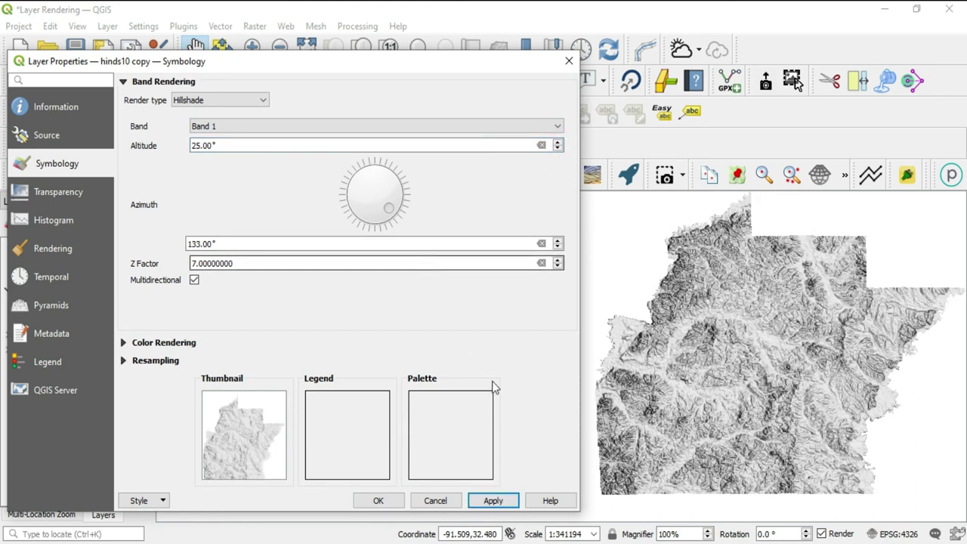